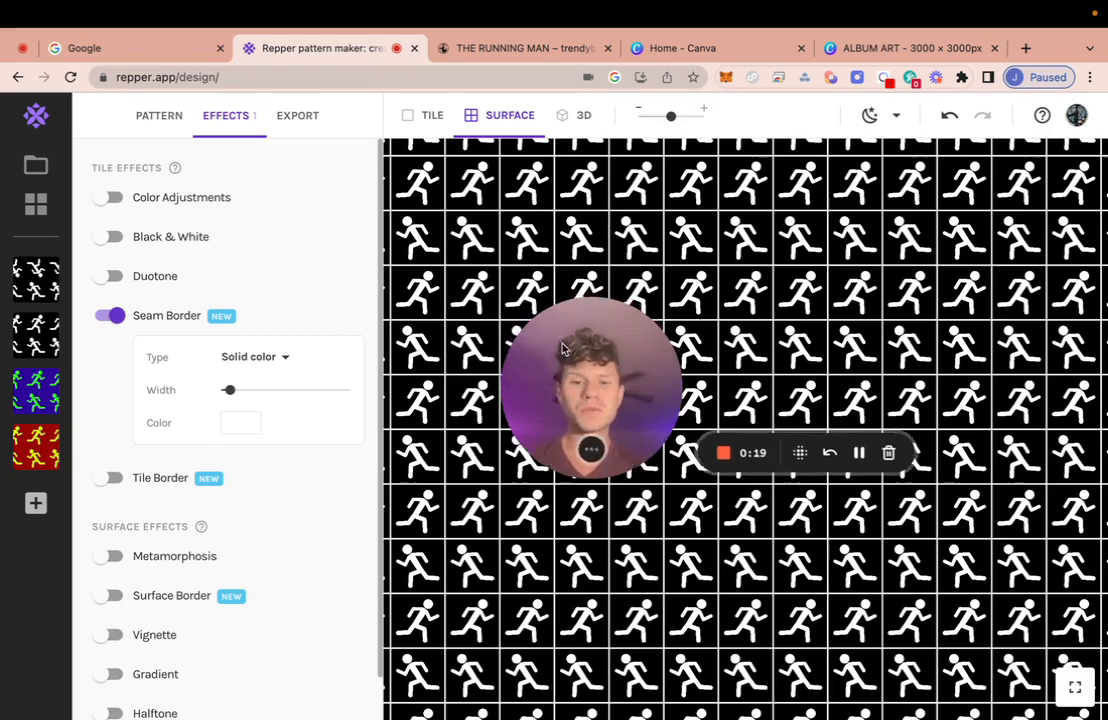
Compare the coloured pattern snapshots, load the second one with white runners on black and no border, and open its export settings.
{"action": "left_click_drag", "start_coordinate": [564, 349], "coordinate": [730, 551]}
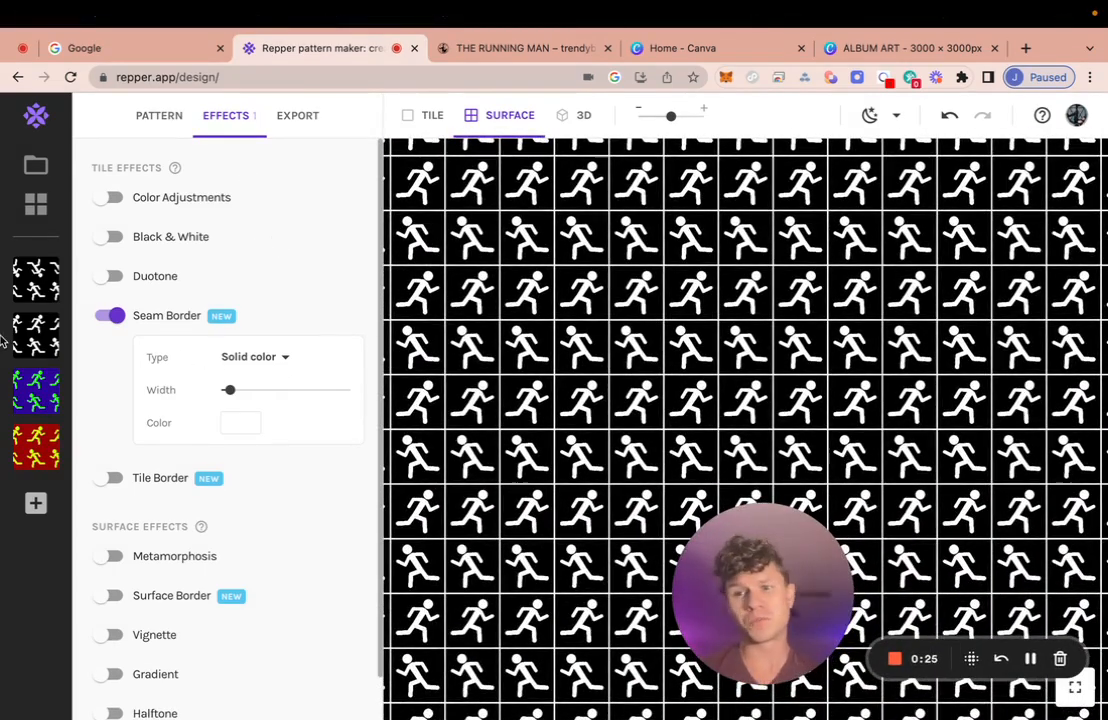
{"action": "left_click", "coordinate": [36, 388]}
{"action": "left_click", "coordinate": [36, 448]}
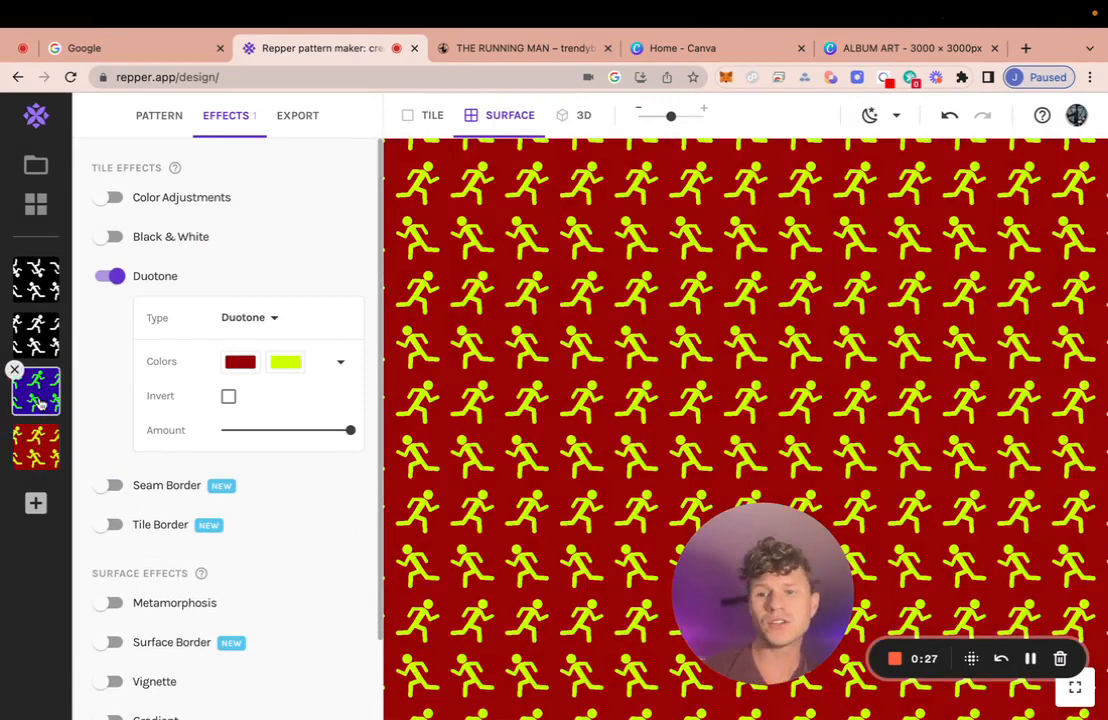
{"action": "left_click", "coordinate": [36, 390]}
{"action": "left_click", "coordinate": [36, 335]}
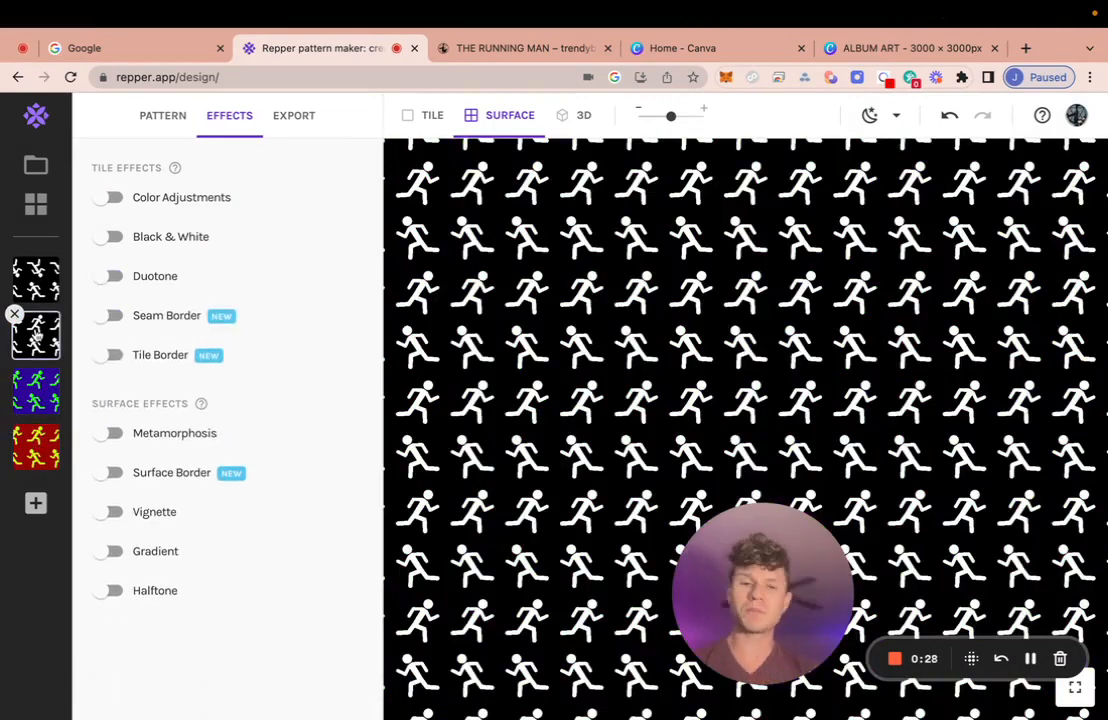
{"action": "left_click", "coordinate": [307, 115]}
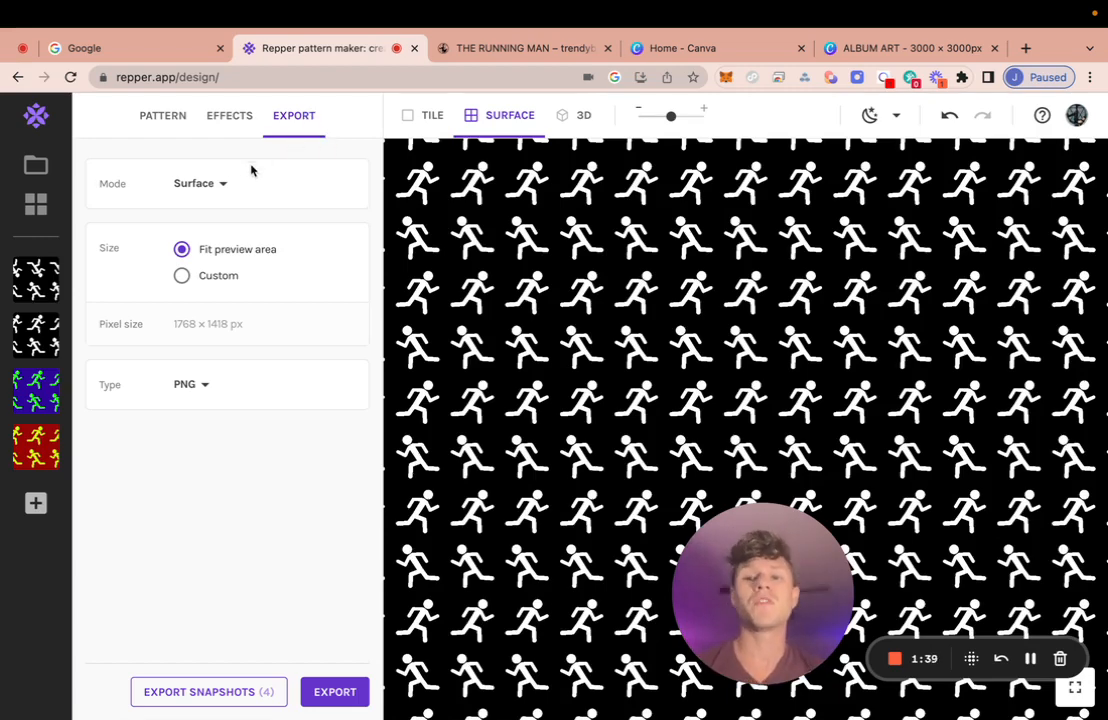
Preview the runner pattern in the Tile, Surface and 3D export modes, ending on Surface.
{"action": "left_click", "coordinate": [220, 187]}
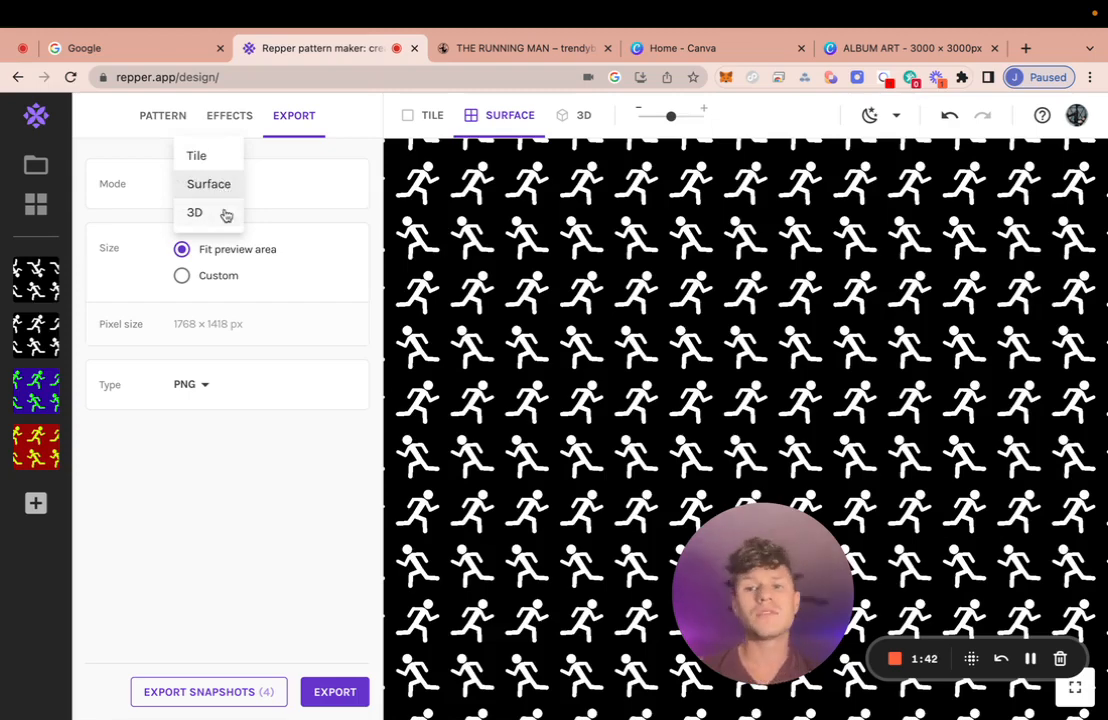
{"action": "left_click", "coordinate": [218, 157]}
{"action": "left_click", "coordinate": [205, 193]}
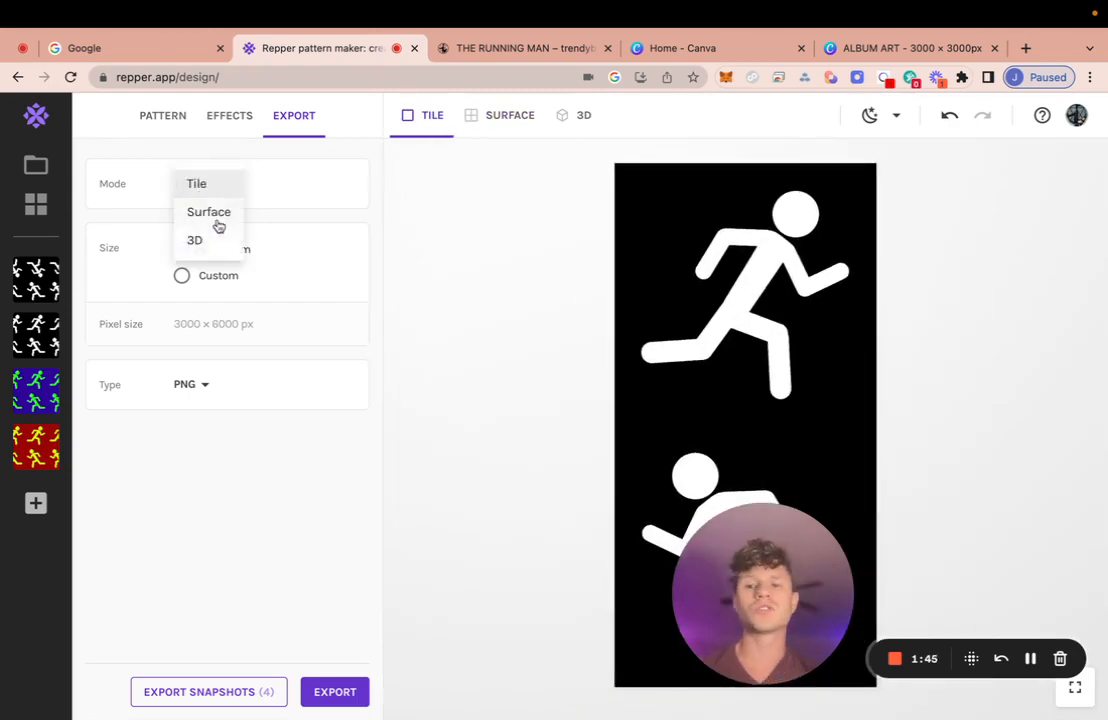
{"action": "left_click", "coordinate": [216, 214]}
{"action": "left_click", "coordinate": [213, 192]}
{"action": "left_click", "coordinate": [212, 216]}
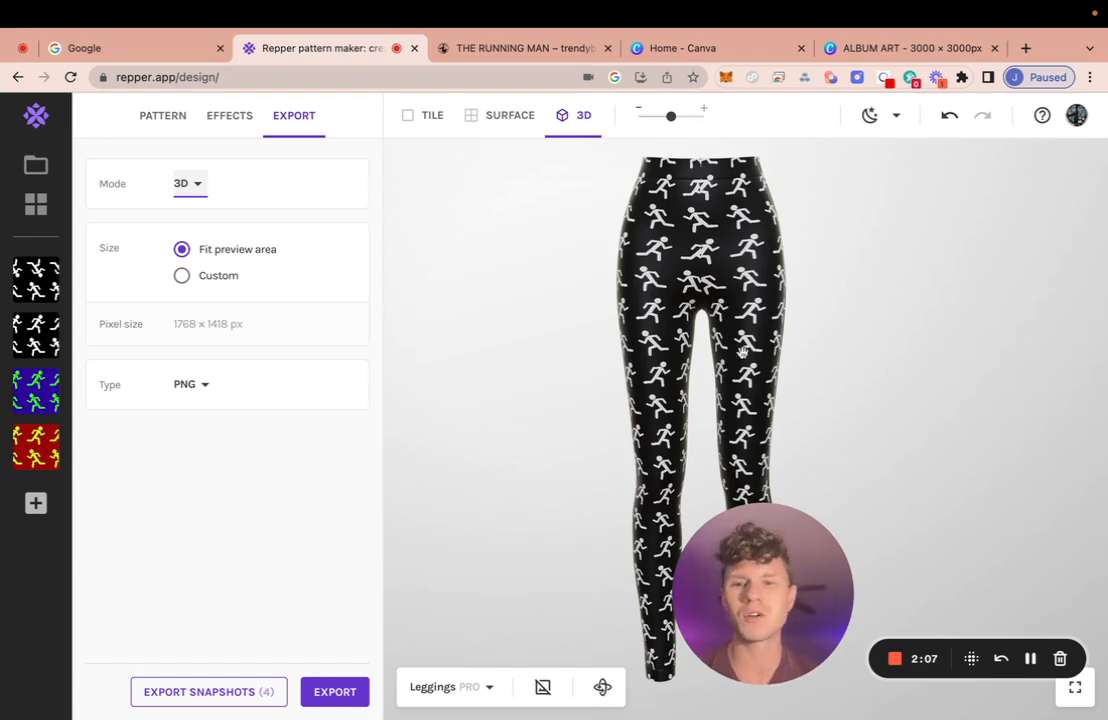
{"action": "left_click", "coordinate": [195, 184]}
{"action": "left_click", "coordinate": [236, 161]}
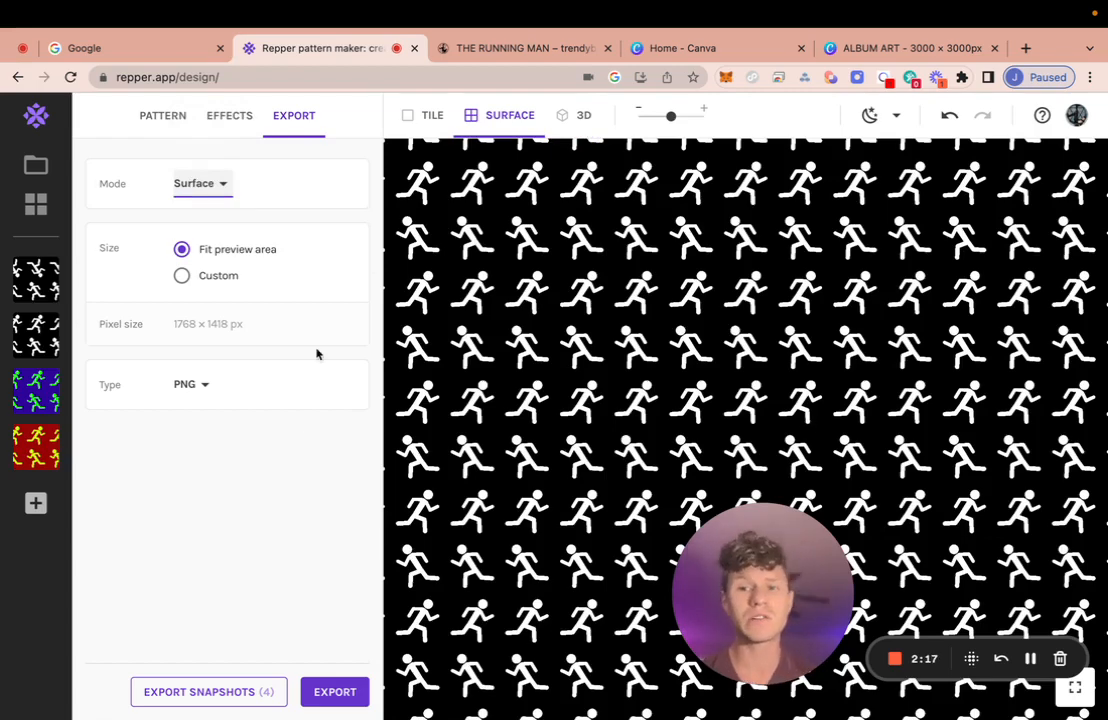
Switch the surface export to a custom size of 1500 × 1000 pixels at 300 DPI, reviewing the available units.
{"action": "left_click", "coordinate": [182, 277]}
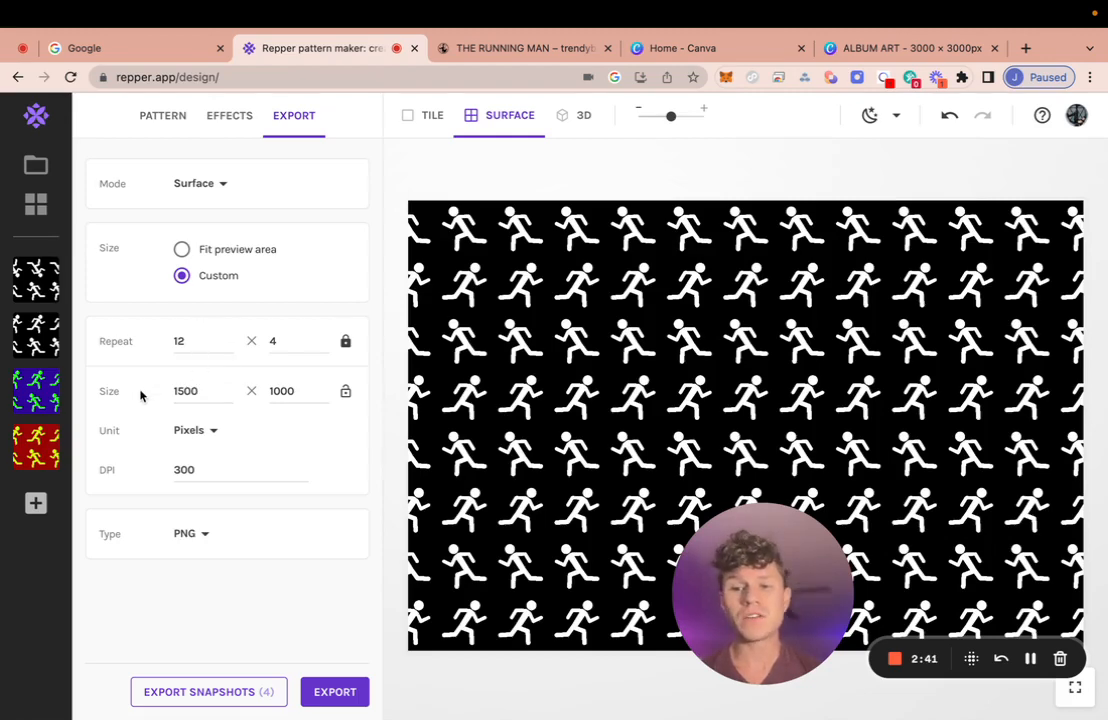
{"action": "left_click", "coordinate": [212, 431]}
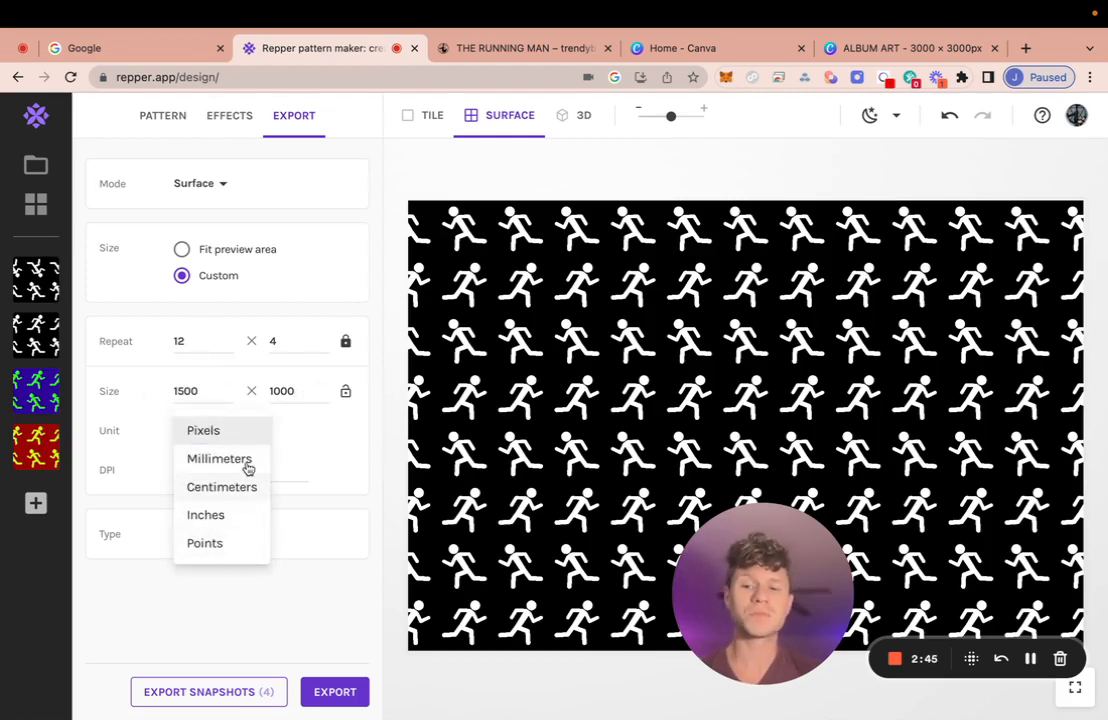
{"action": "left_click", "coordinate": [312, 421]}
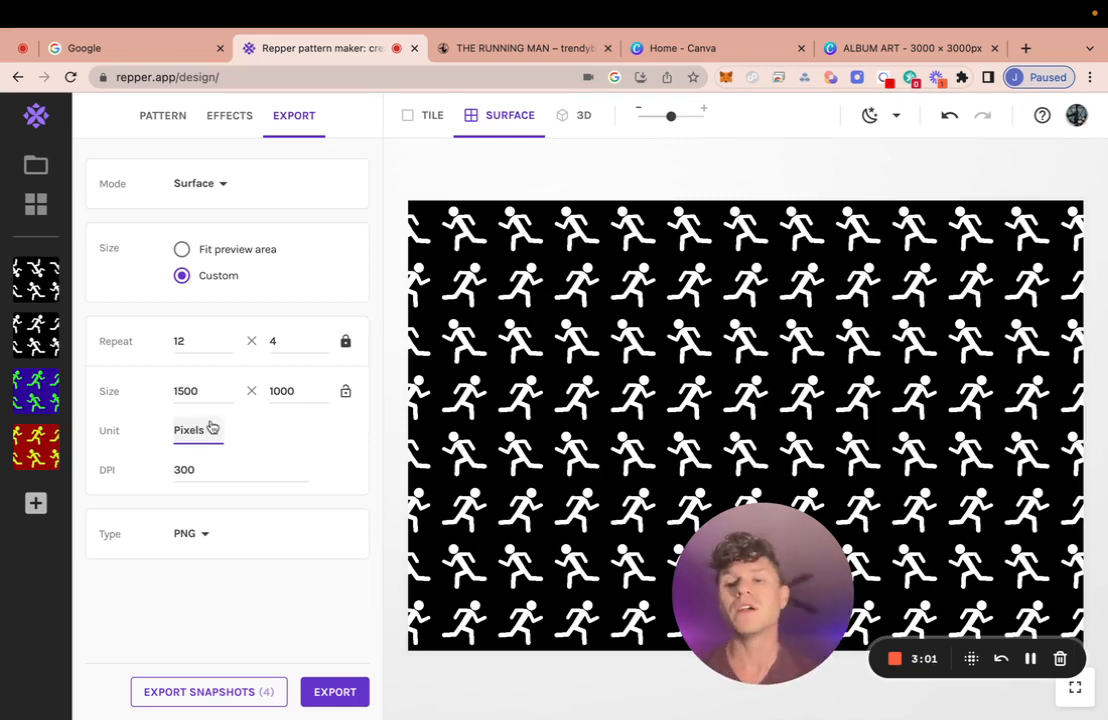
{"action": "left_click", "coordinate": [218, 389]}
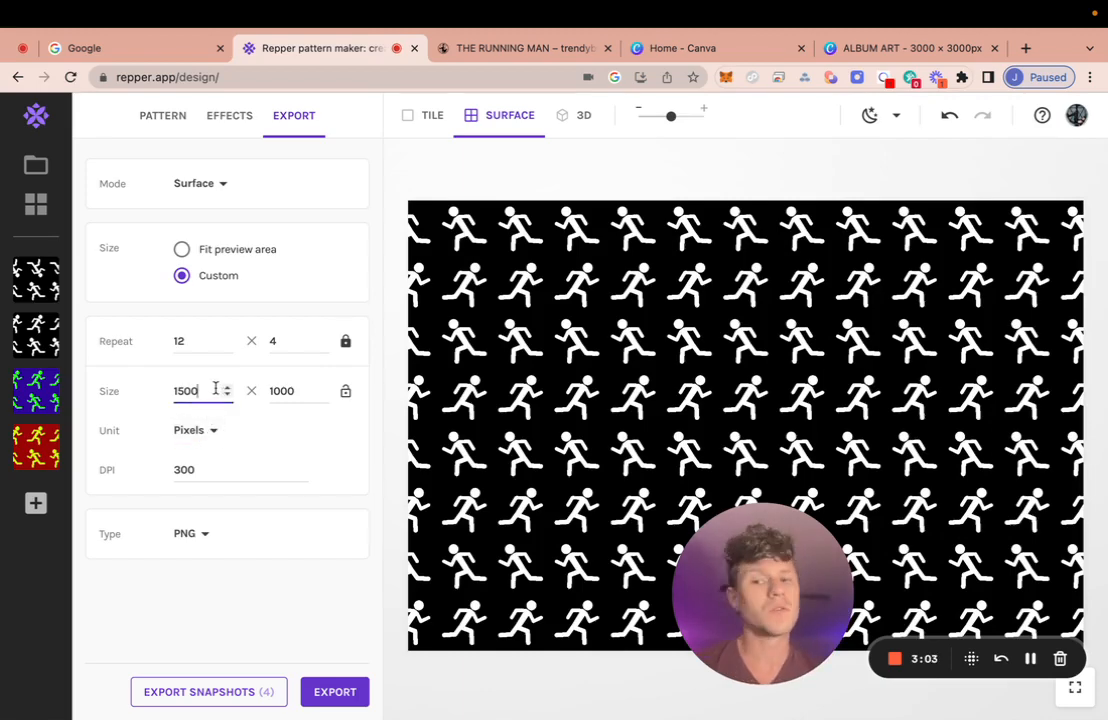
{"action": "left_click", "coordinate": [240, 469]}
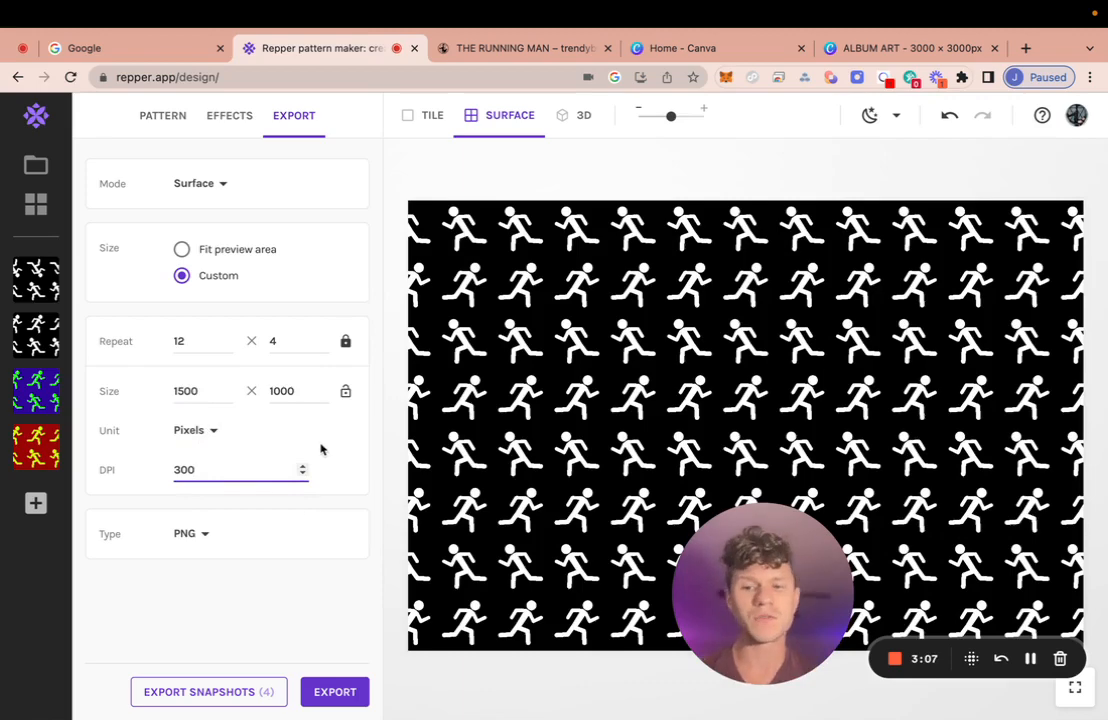
{"action": "left_click", "coordinate": [308, 512]}
Try JPEG as the export file type and return it to PNG.
{"action": "left_click", "coordinate": [190, 533]}
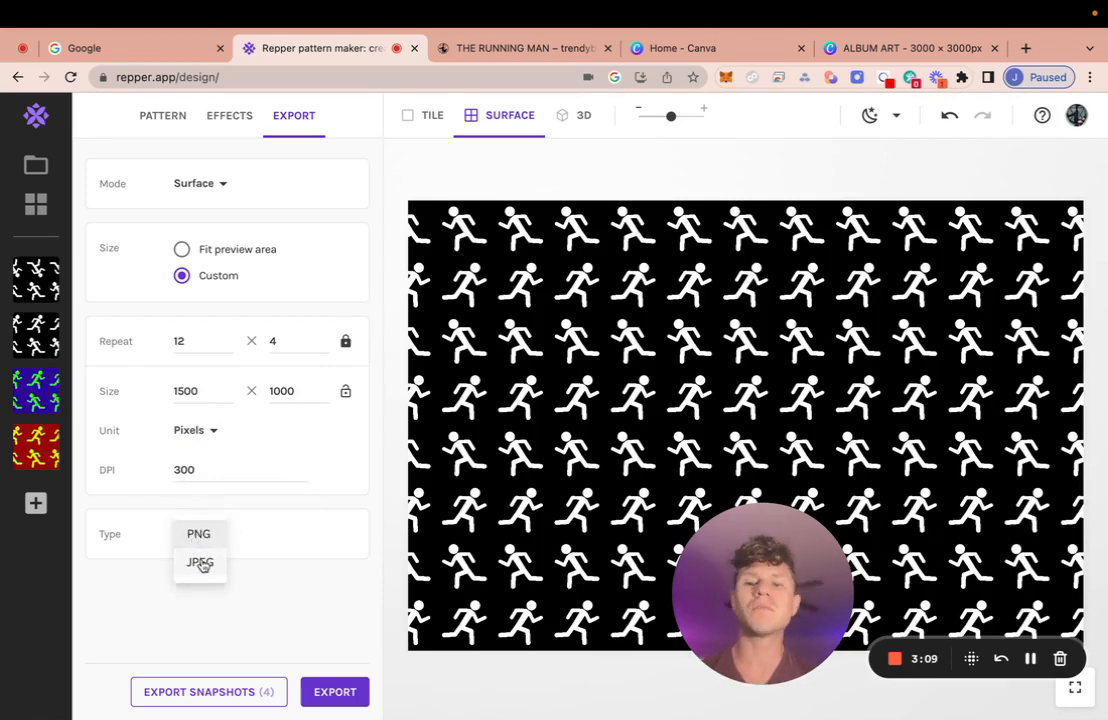
{"action": "left_click", "coordinate": [200, 563]}
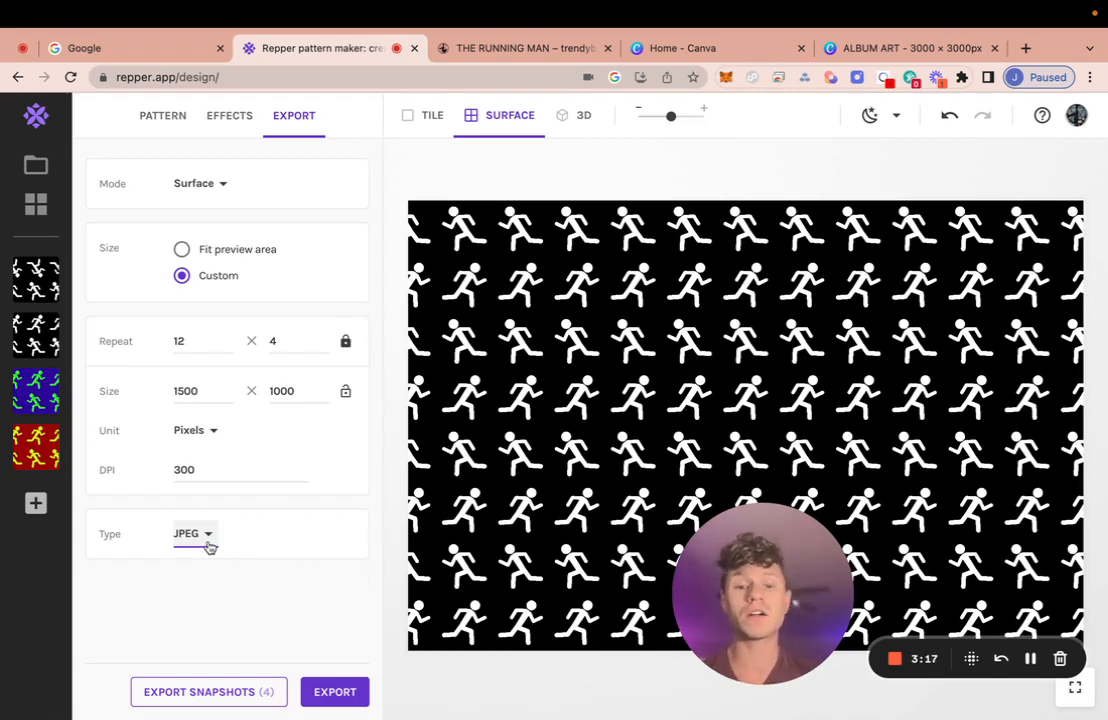
{"action": "left_click", "coordinate": [208, 545]}
{"action": "left_click", "coordinate": [214, 511]}
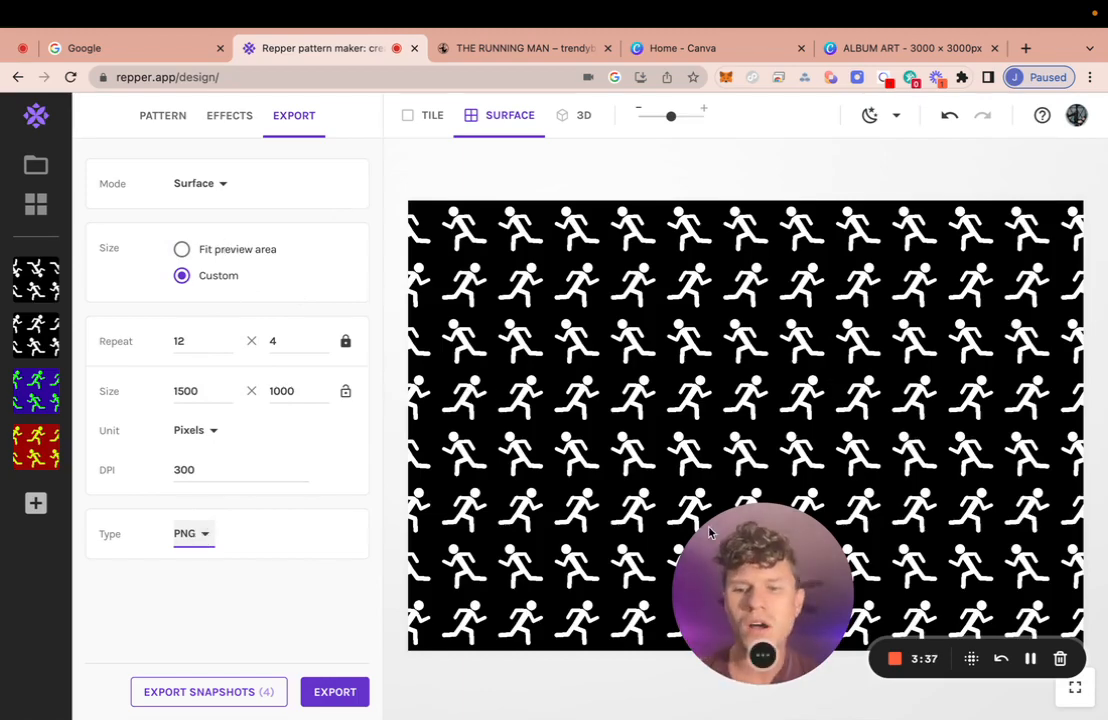
Export the pattern and save it in Documents as "23 - Merch - Music - Running Man - Pattern (1500x1000)" in PNG format.
{"action": "left_click", "coordinate": [343, 697]}
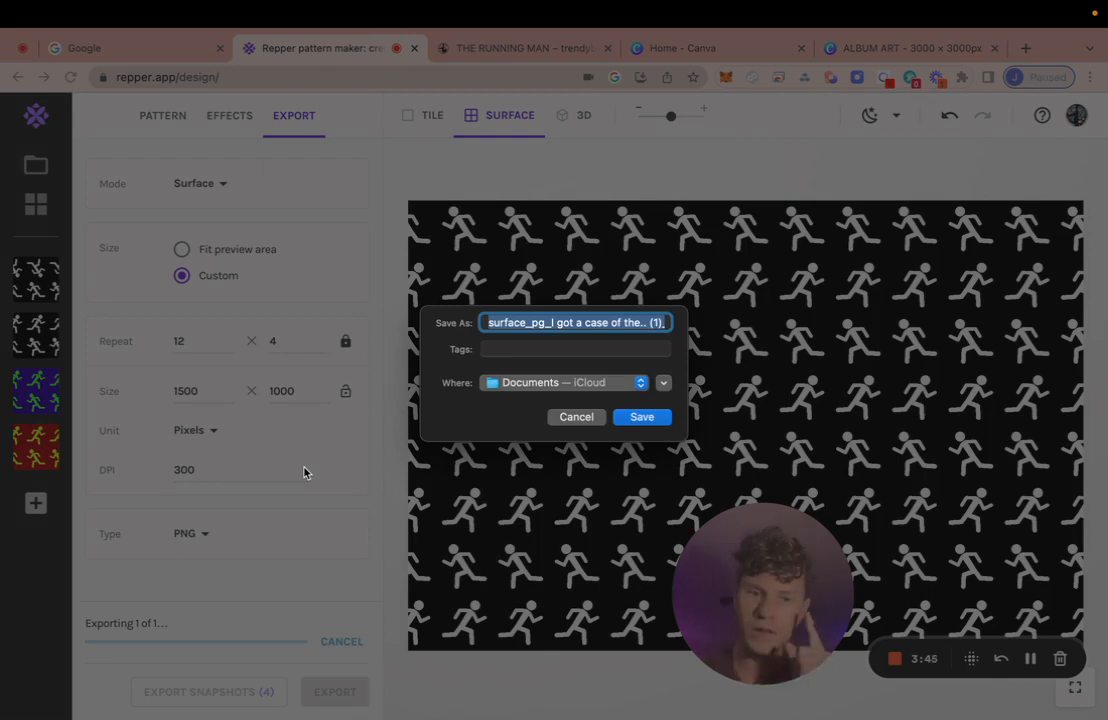
{"action": "type", "text": "23"}
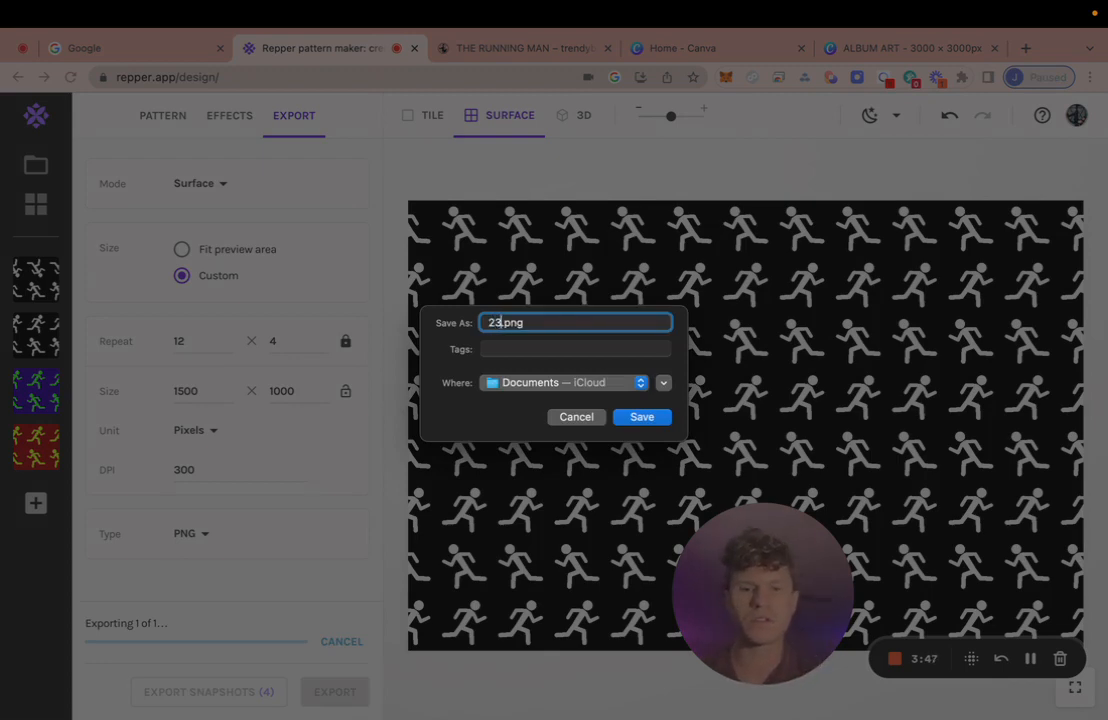
{"action": "type", "text": " - Merch"}
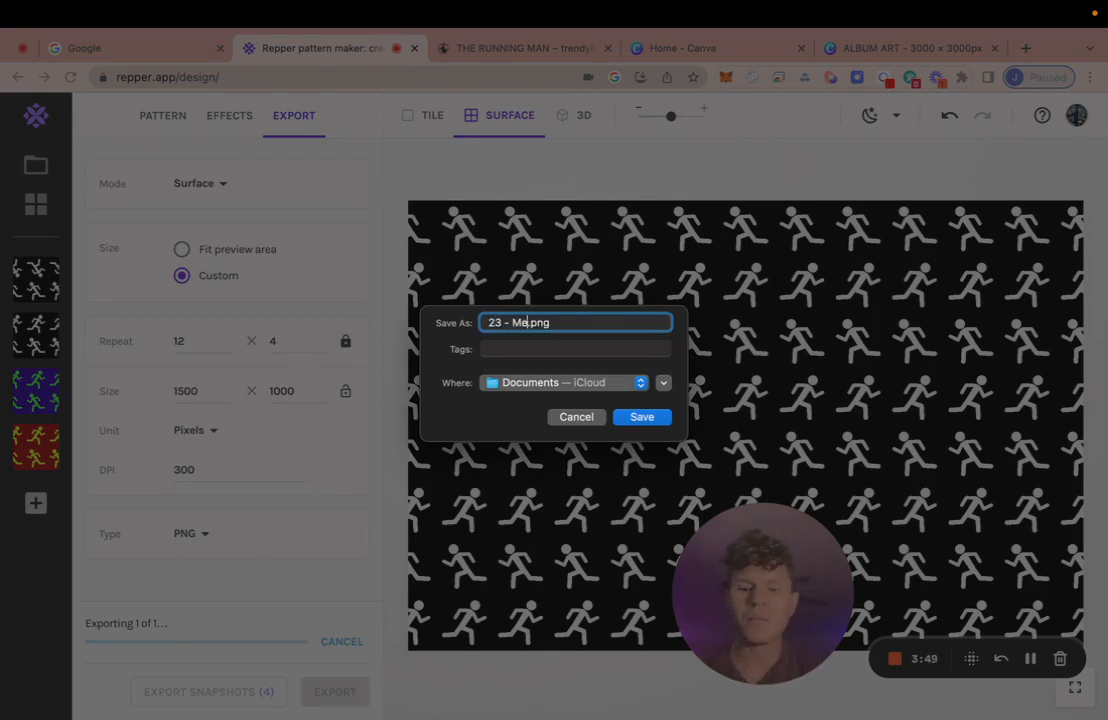
{"action": "type", "text": " - Music"}
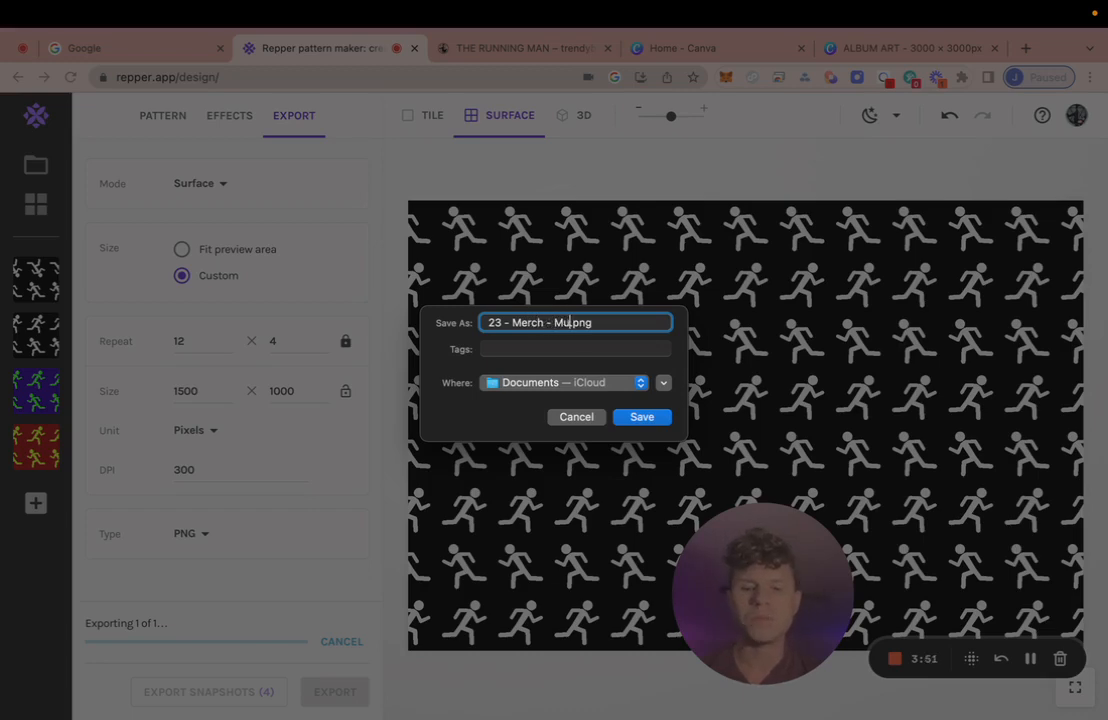
{"action": "type", "text": " - Running"}
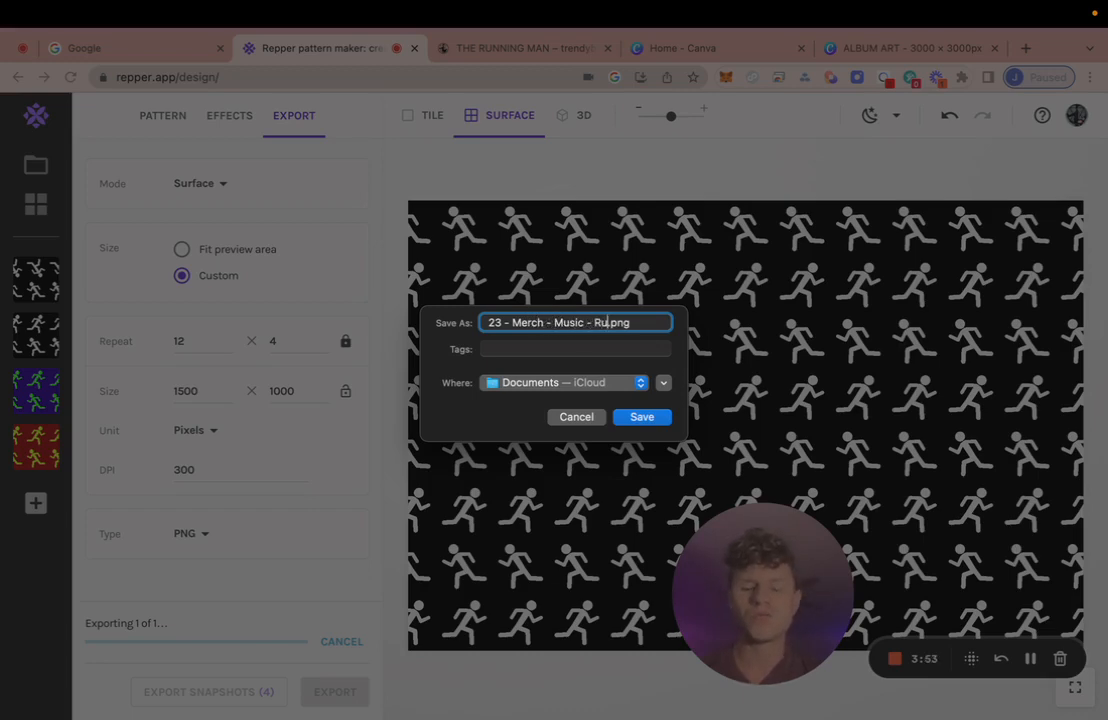
{"action": "type", "text": " Man "}
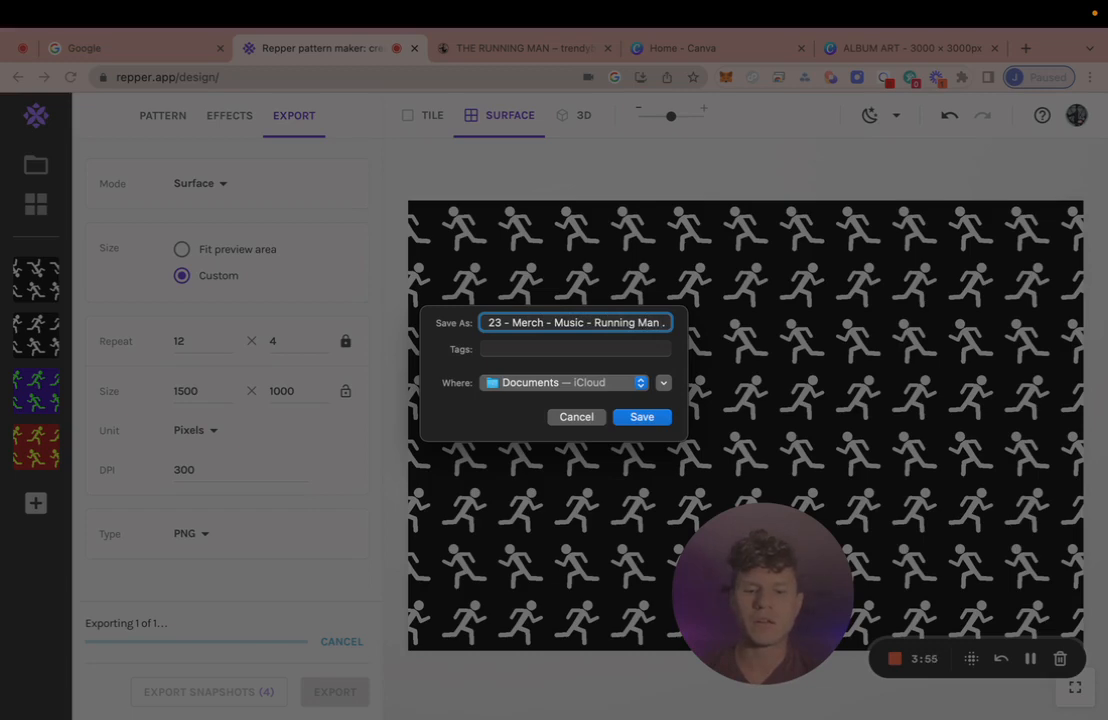
{"action": "type", "text": "- Pattern"}
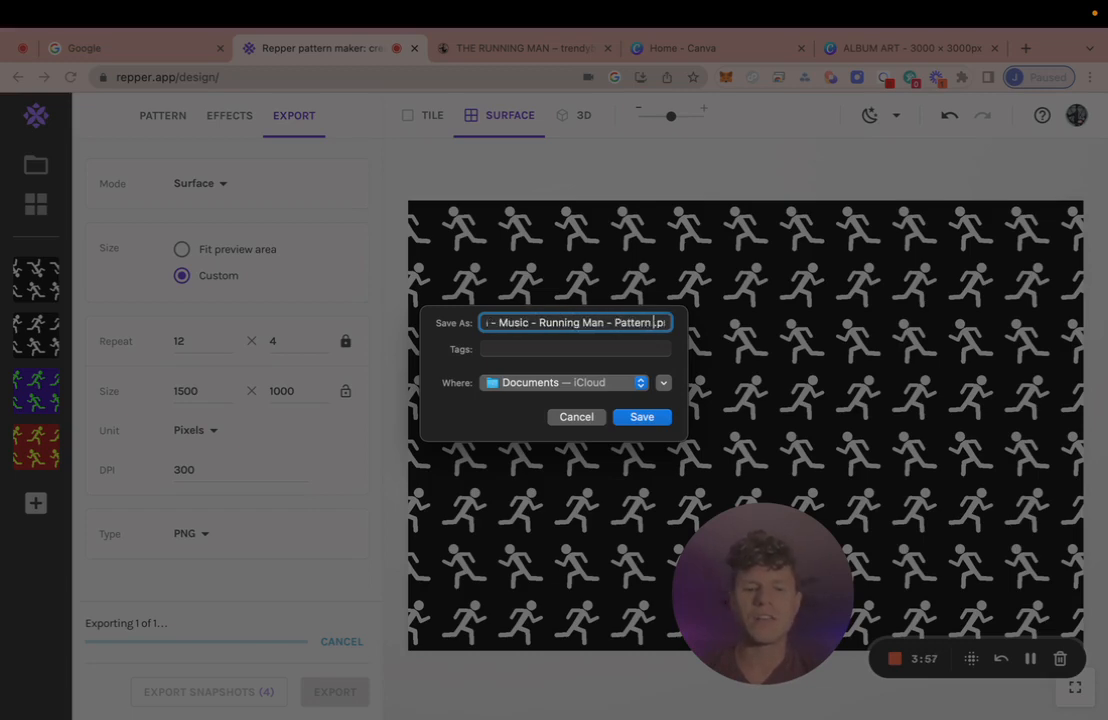
{"action": "type", "text": " (1500x"}
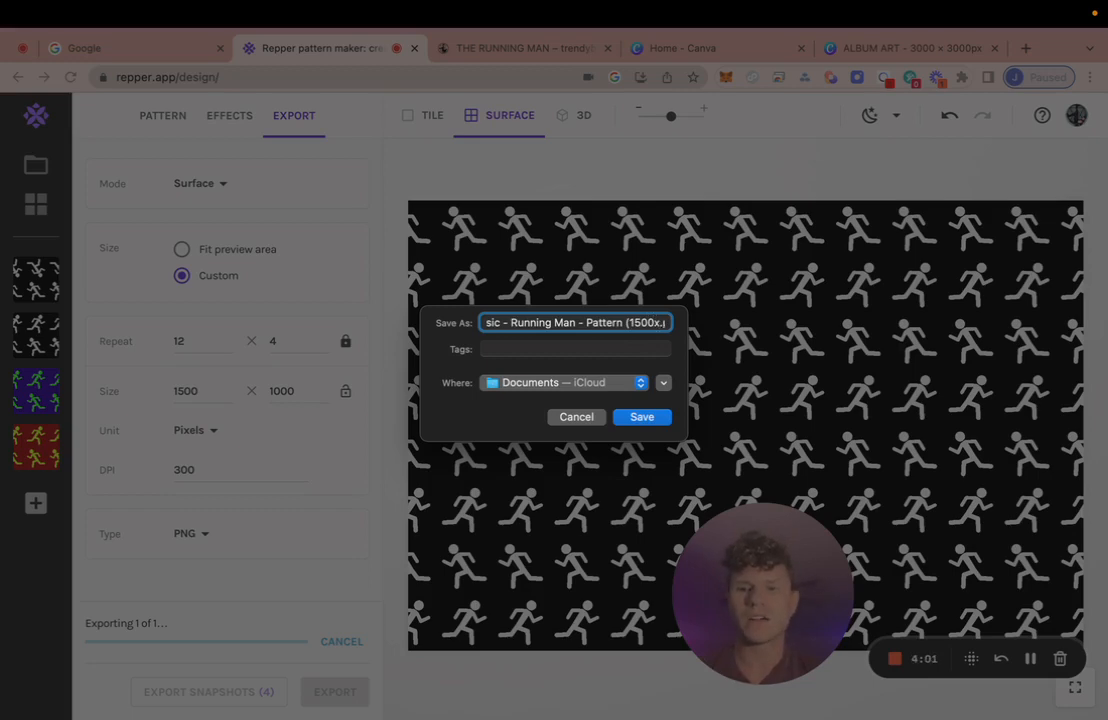
{"action": "type", "text": "1000)"}
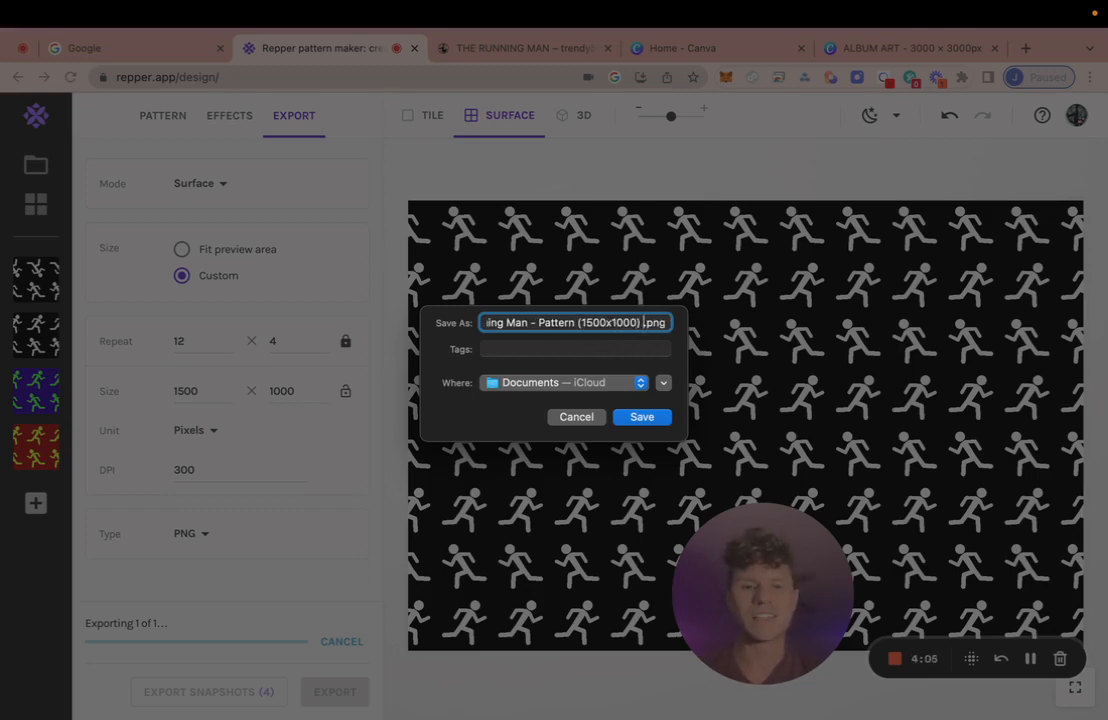
{"action": "key", "text": "Return"}
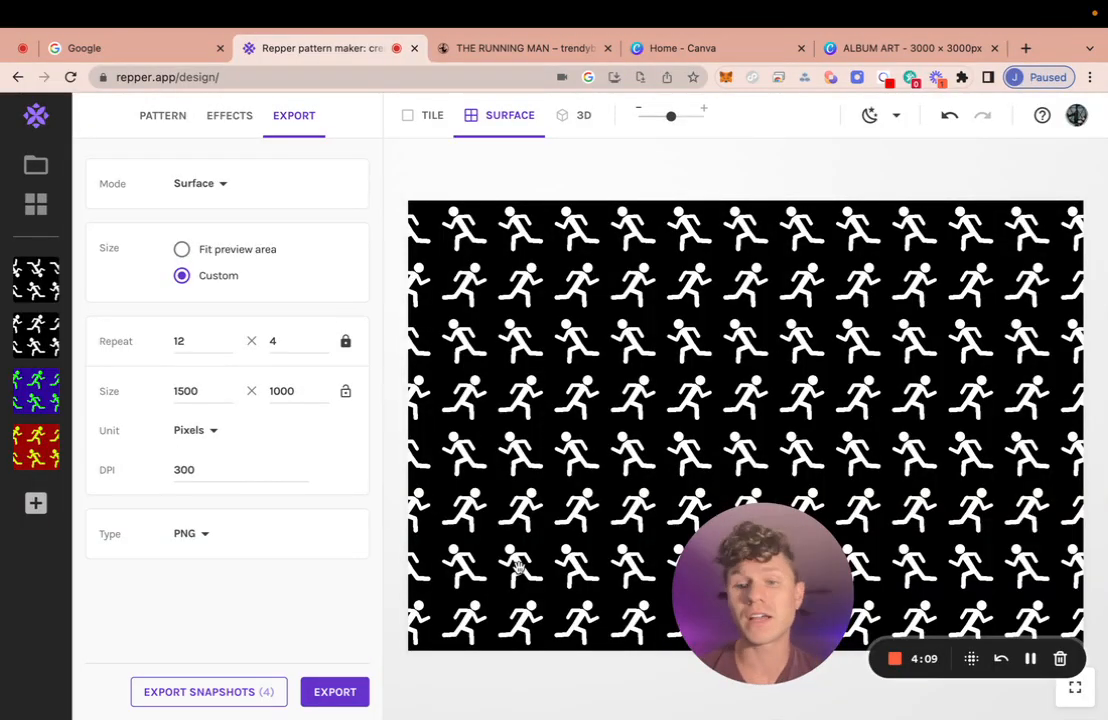
Review all four pattern snapshots at the custom export size, ending on the yellow-green runners on red.
{"action": "left_click", "coordinate": [30, 388]}
{"action": "left_click", "coordinate": [30, 442]}
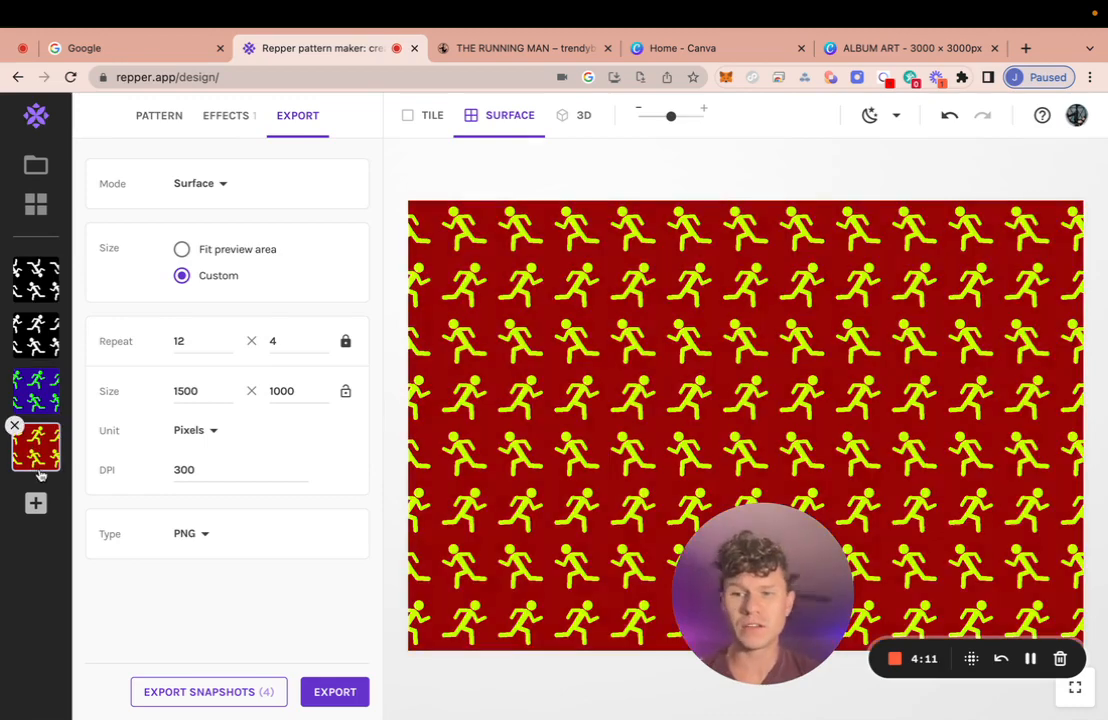
{"action": "left_click", "coordinate": [30, 280]}
{"action": "left_click", "coordinate": [30, 335]}
{"action": "left_click", "coordinate": [30, 390]}
{"action": "left_click", "coordinate": [30, 442]}
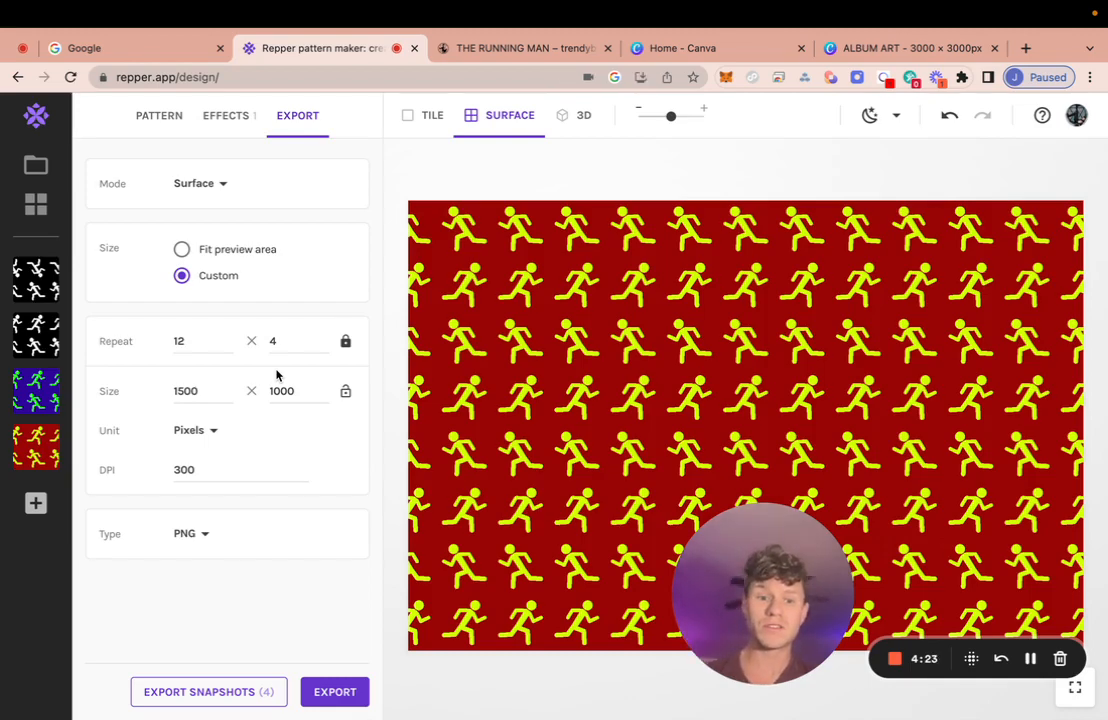
Switch to The Running Man blog post and look through the pattern-printed merchandise offered there.
{"action": "left_click", "coordinate": [515, 48]}
{"action": "scroll", "coordinate": [355, 370], "scroll_direction": "down", "scroll_amount": 5}
{"action": "scroll", "coordinate": [355, 370], "scroll_direction": "down", "scroll_amount": 10}
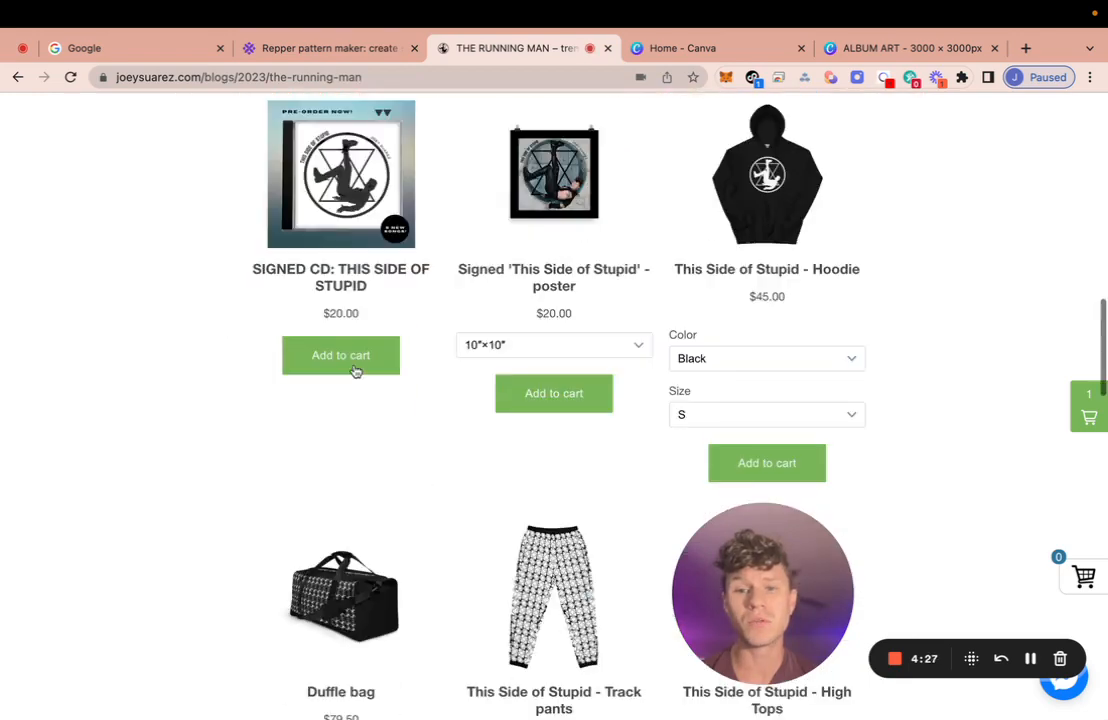
{"action": "scroll", "coordinate": [566, 606], "scroll_direction": "down", "scroll_amount": 3}
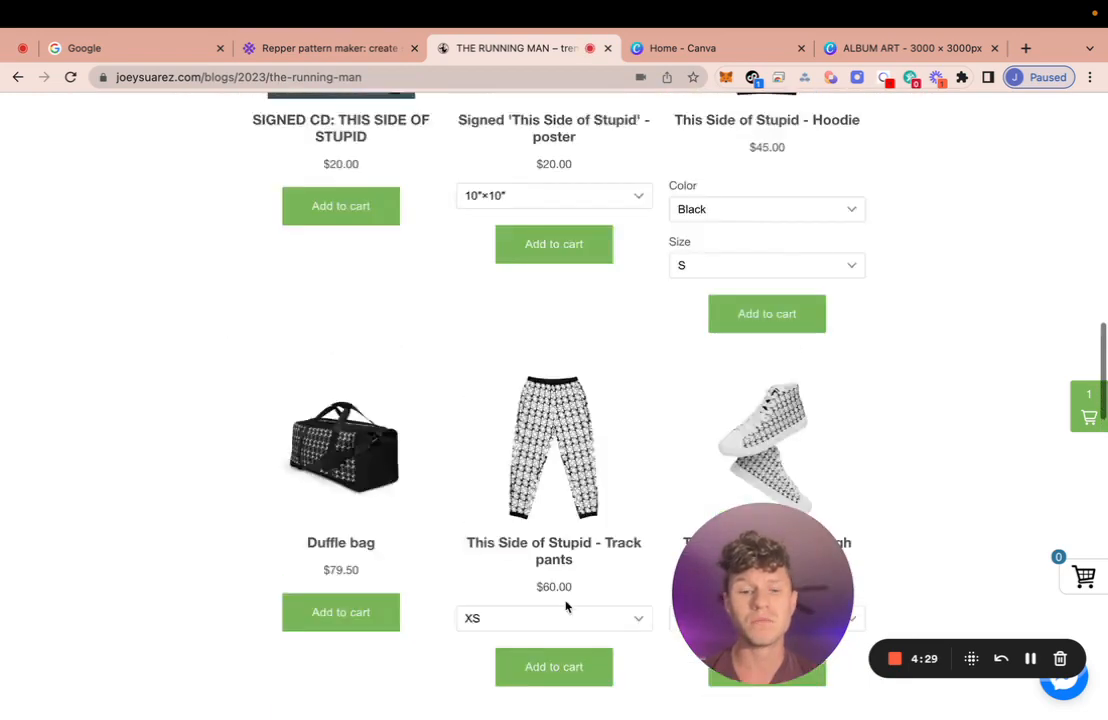
{"action": "scroll", "coordinate": [566, 606], "scroll_direction": "up", "scroll_amount": 15}
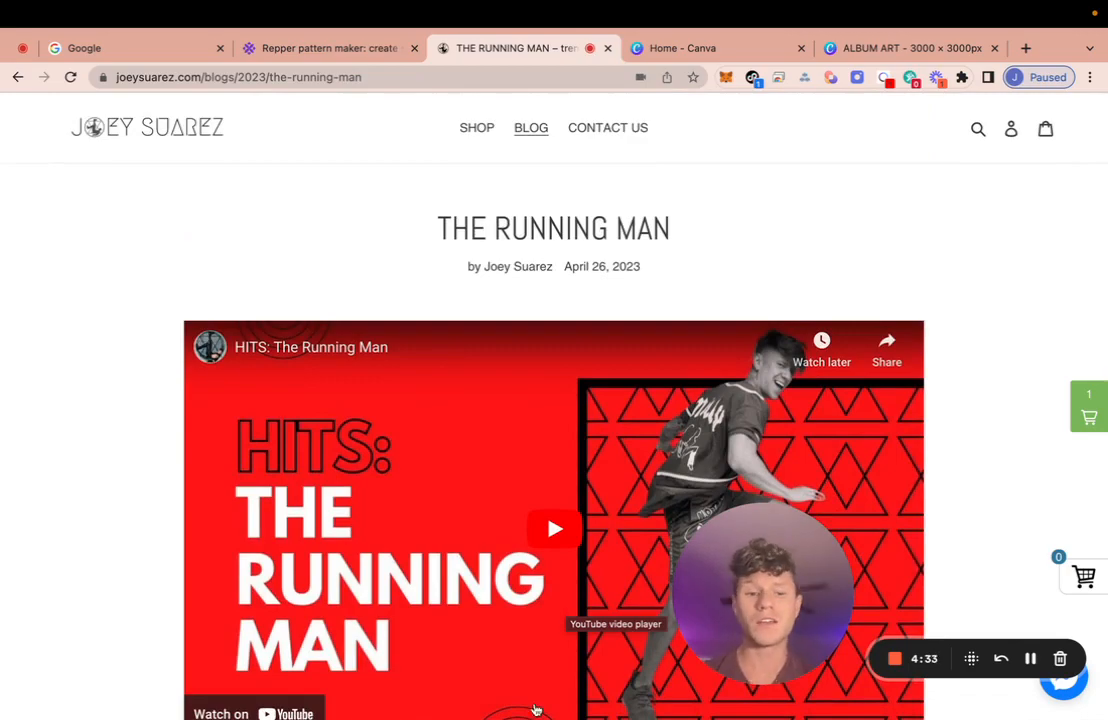
{"action": "scroll", "coordinate": [630, 404], "scroll_direction": "down", "scroll_amount": 20}
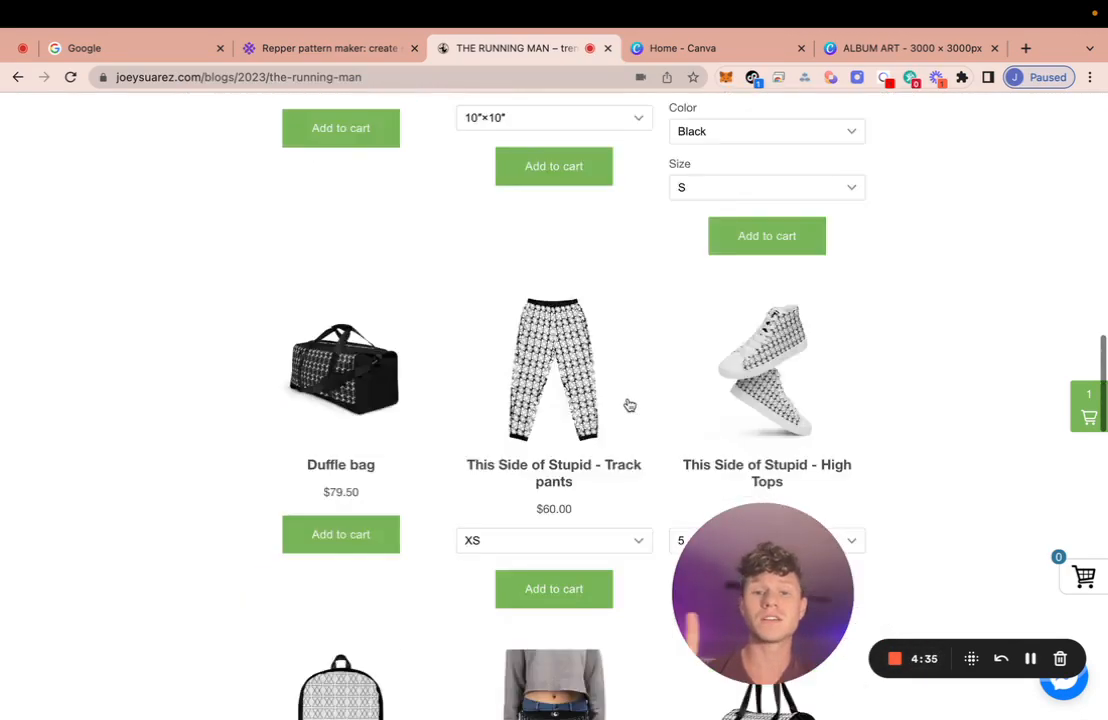
{"action": "scroll", "coordinate": [879, 534], "scroll_direction": "up", "scroll_amount": 12}
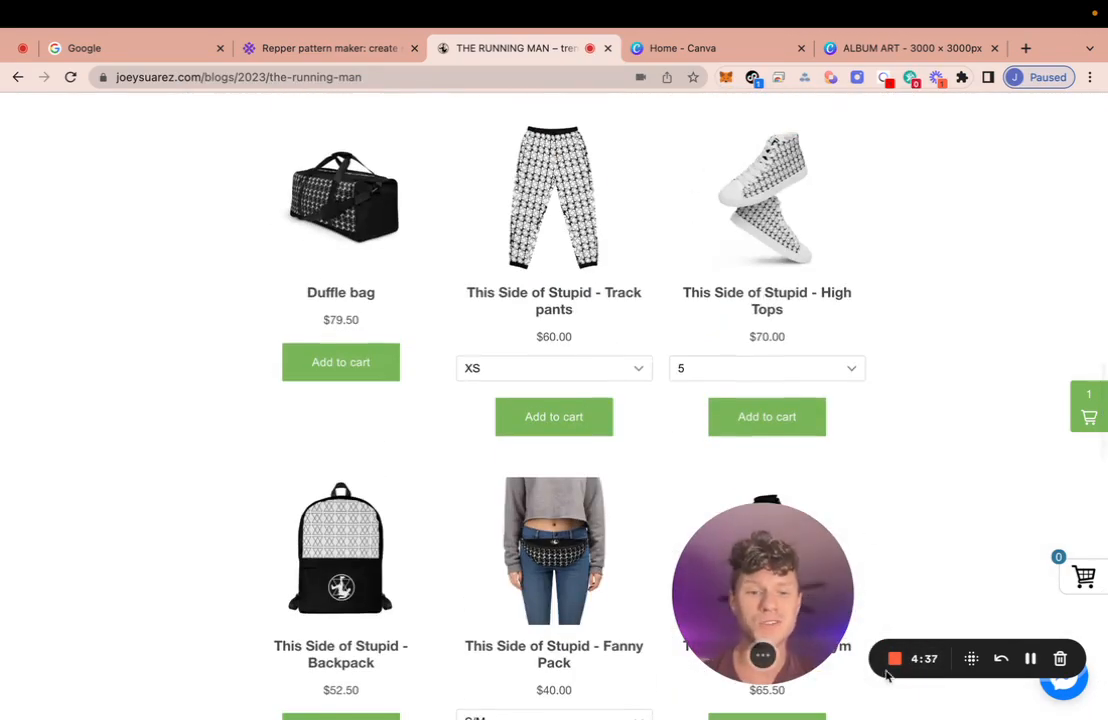